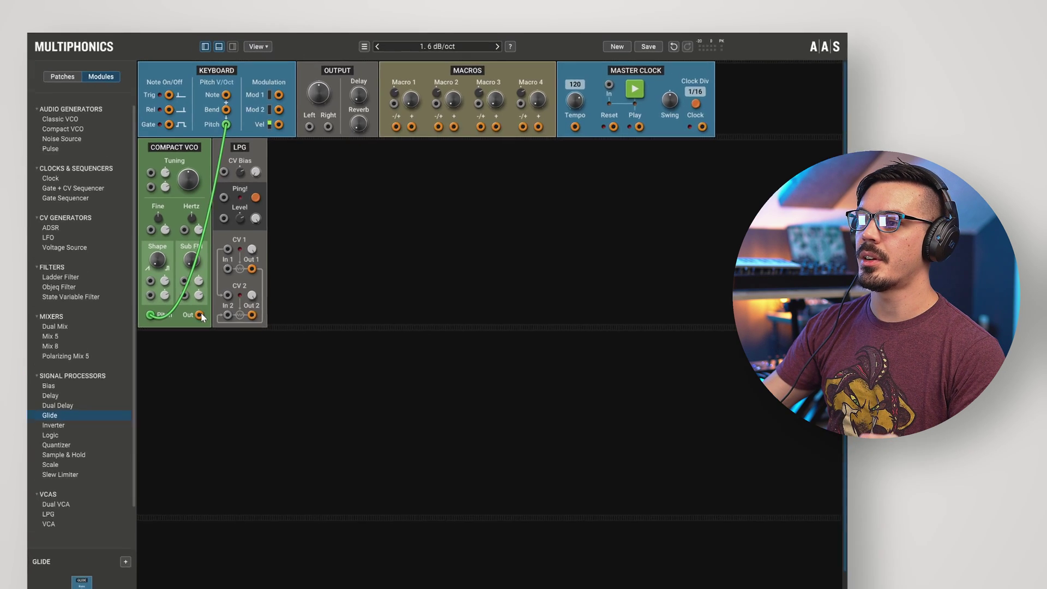
# Step: Patch the Compact VCO output into LPG In 1, the keyboard Gate into CV 1, and LPG Out 1 into the Left output
pyautogui.moveTo(168, 262); pyautogui.dragTo(190, 226)
pyautogui.moveTo(352, 425); pyautogui.dragTo(352, 423)
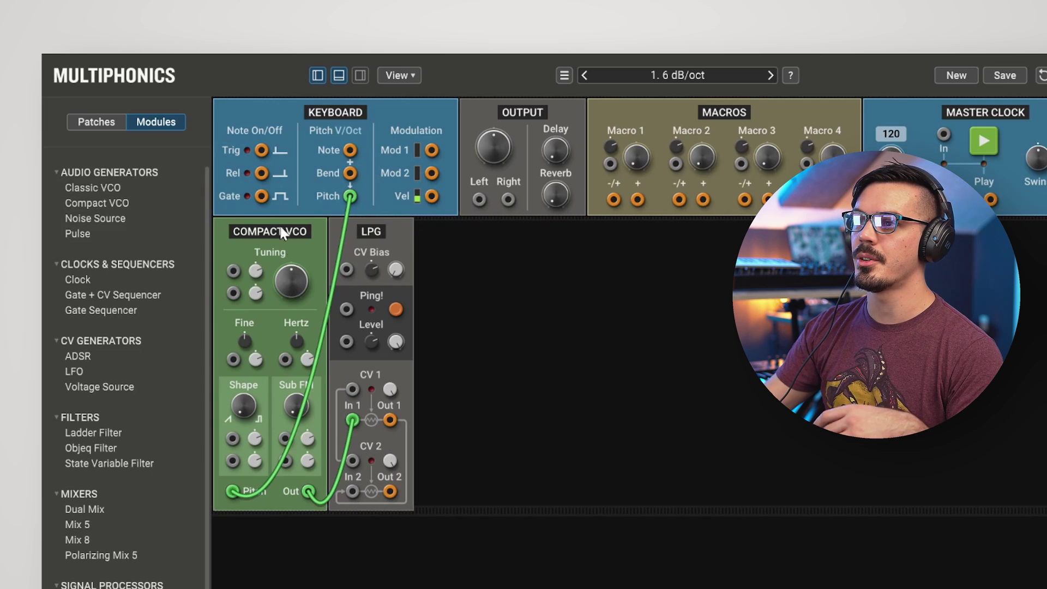
pyautogui.moveTo(260, 192); pyautogui.dragTo(352, 386)
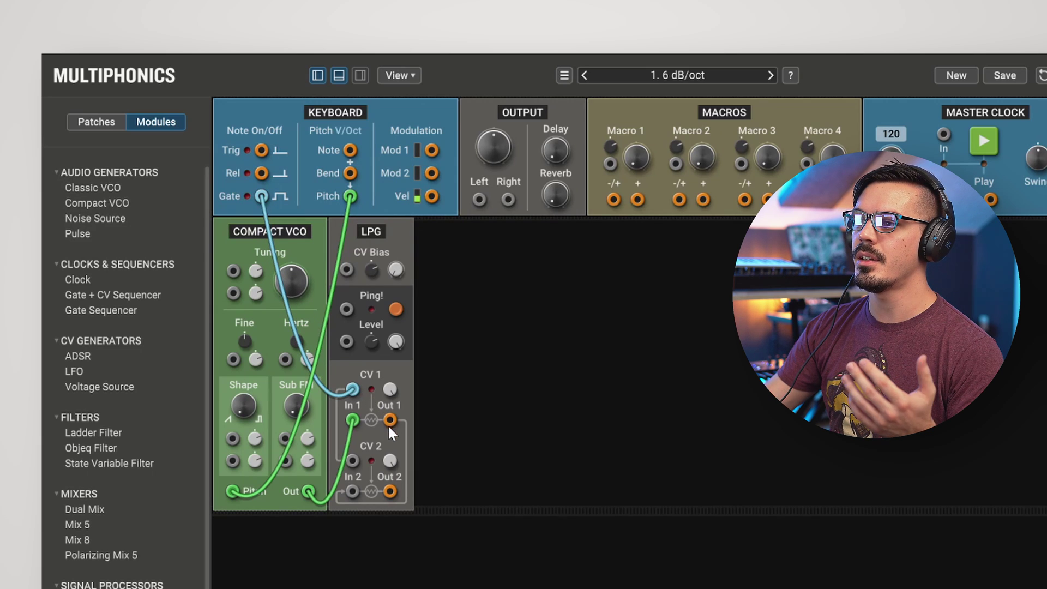
pyautogui.moveTo(390, 420); pyautogui.dragTo(478, 201)
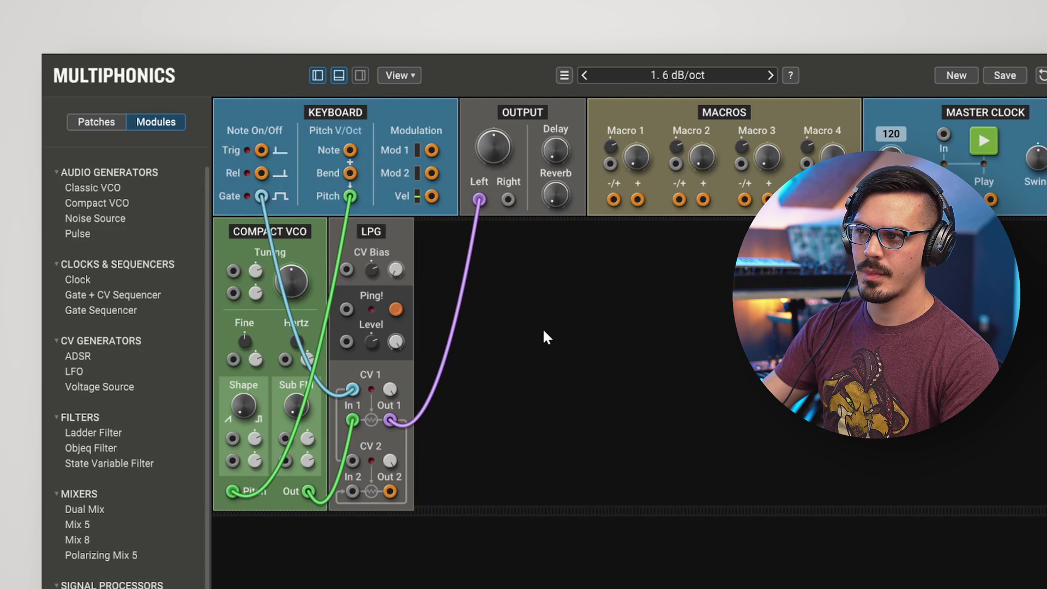
# Step: Compare the two LPG channels by feeding the Left output from Out 2 and returning it to Out 1
pyautogui.moveTo(390, 492); pyautogui.dragTo(479, 199)
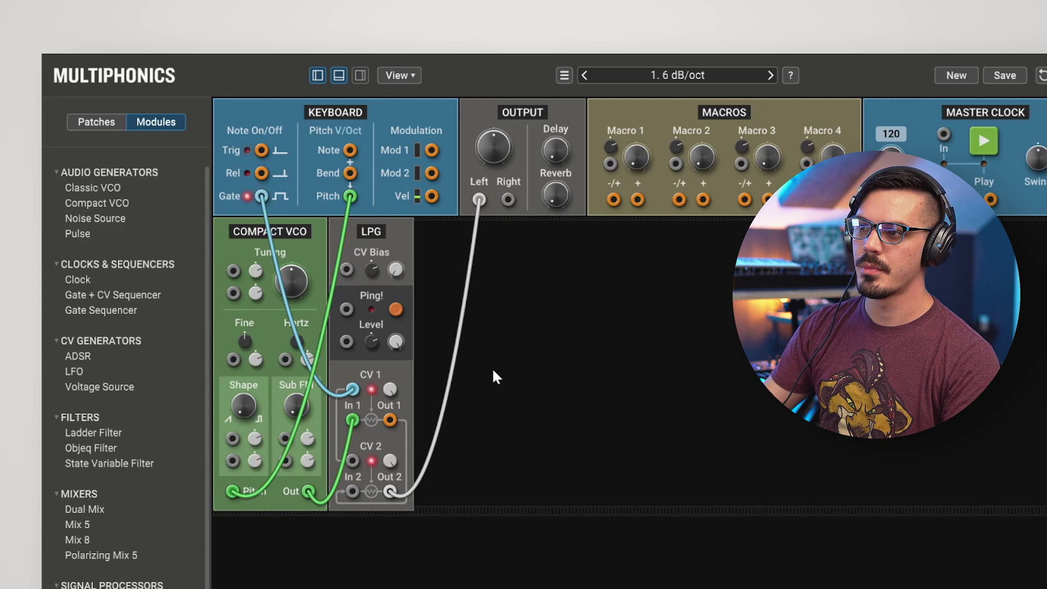
pyautogui.moveTo(390, 421); pyautogui.dragTo(479, 199)
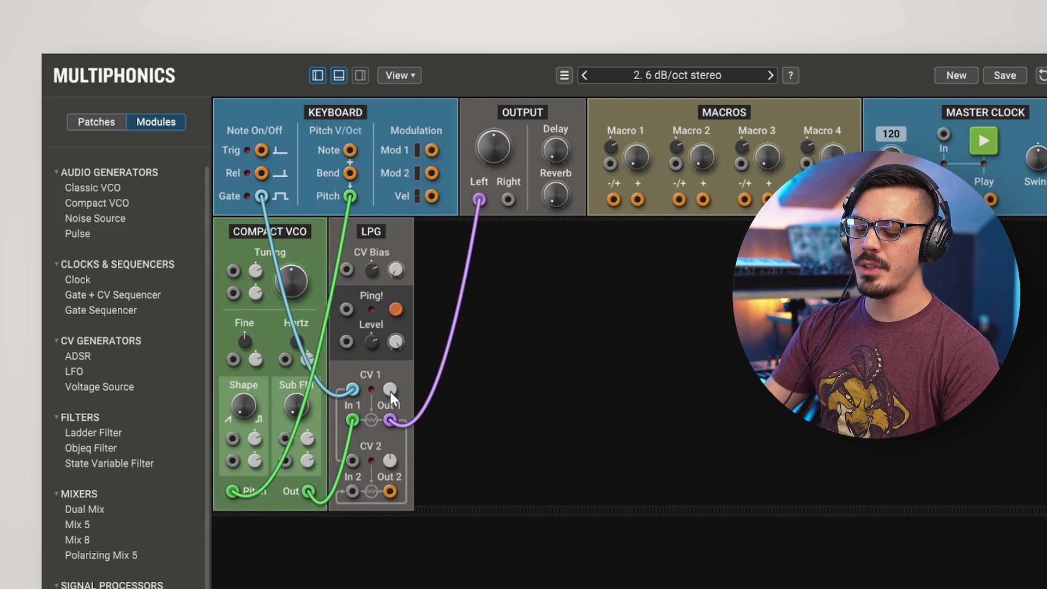
# Step: Set the LPG's CV 1 amount to about 67%, and adjust the CV 2 amount with Out 2 feeding the Left output
pyautogui.moveTo(391, 397)
pyautogui.mouseDown()
pyautogui.moveTo(391, 388)
pyautogui.moveTo(391, 406)
pyautogui.moveTo(390, 388)
pyautogui.mouseUp()
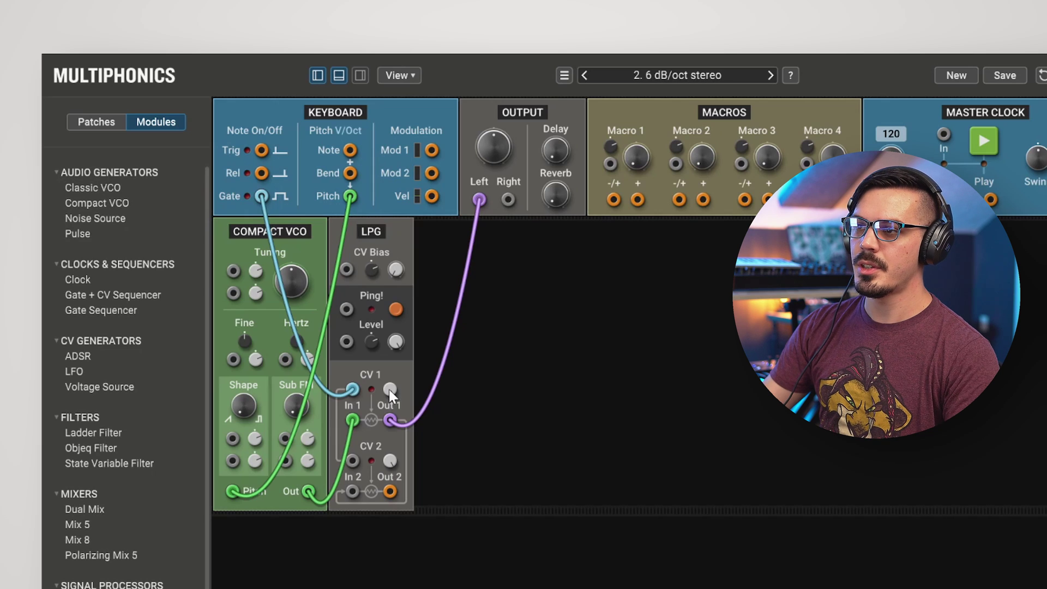
pyautogui.moveTo(389, 390)
pyautogui.mouseDown()
pyautogui.moveTo(389, 346)
pyautogui.moveTo(384, 384)
pyautogui.mouseUp()
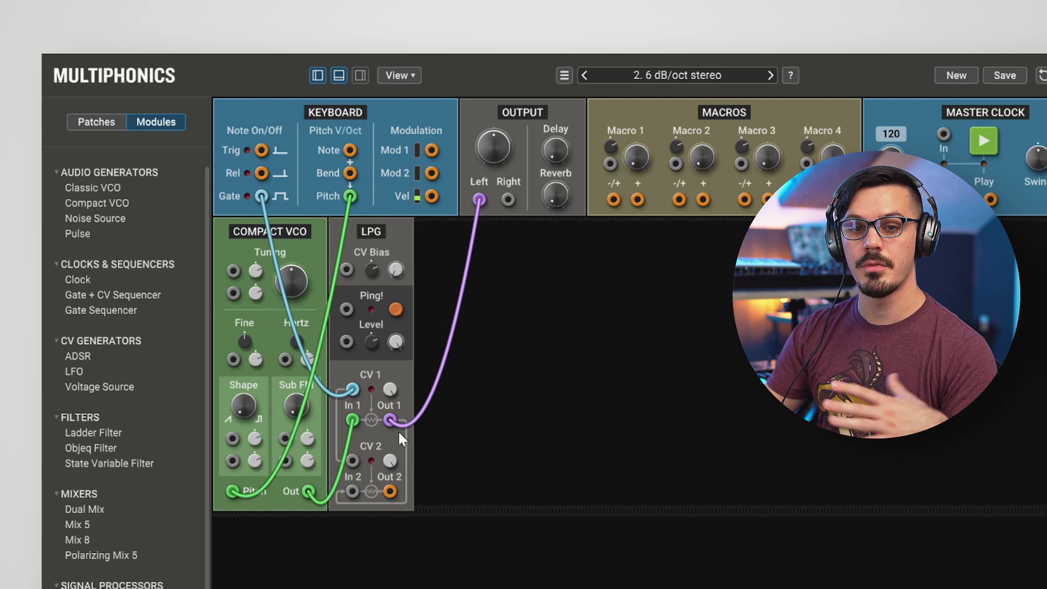
pyautogui.moveTo(389, 489); pyautogui.dragTo(481, 200)
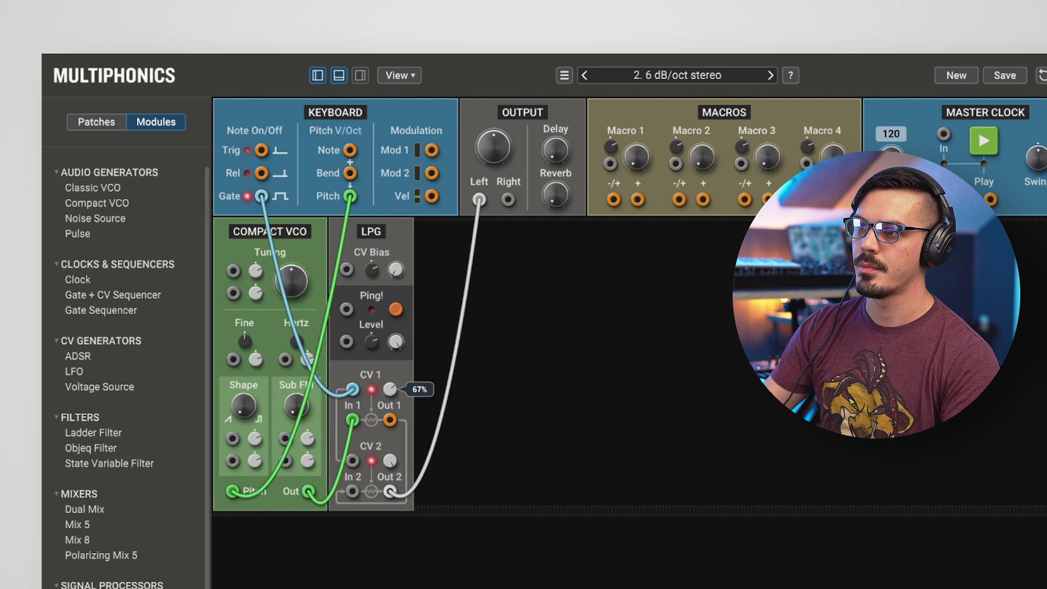
pyautogui.moveTo(390, 462); pyautogui.dragTo(386, 466)
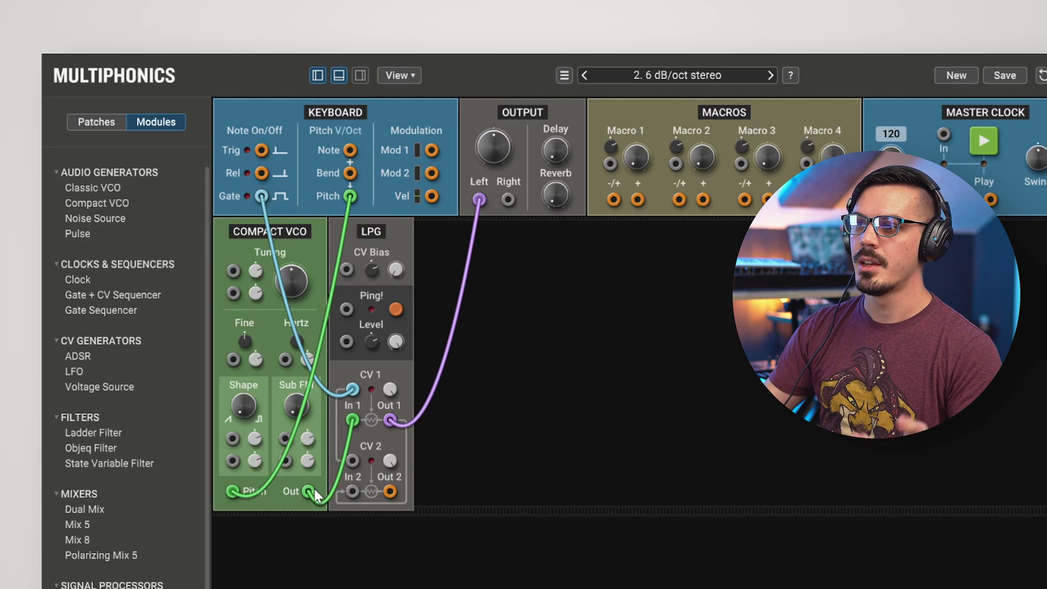
# Step: Patch the VCO into LPG In 2 and Out 2 into the Right output, with CV 1 at about 65% and CV 2 at about 63%
pyautogui.moveTo(339, 493); pyautogui.dragTo(508, 200)
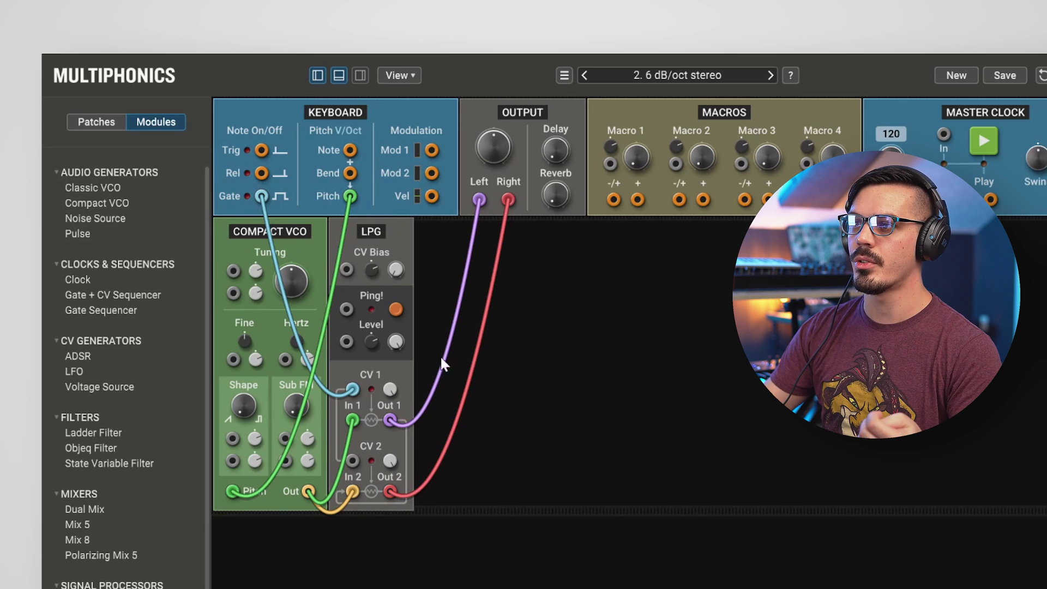
pyautogui.click(390, 388)
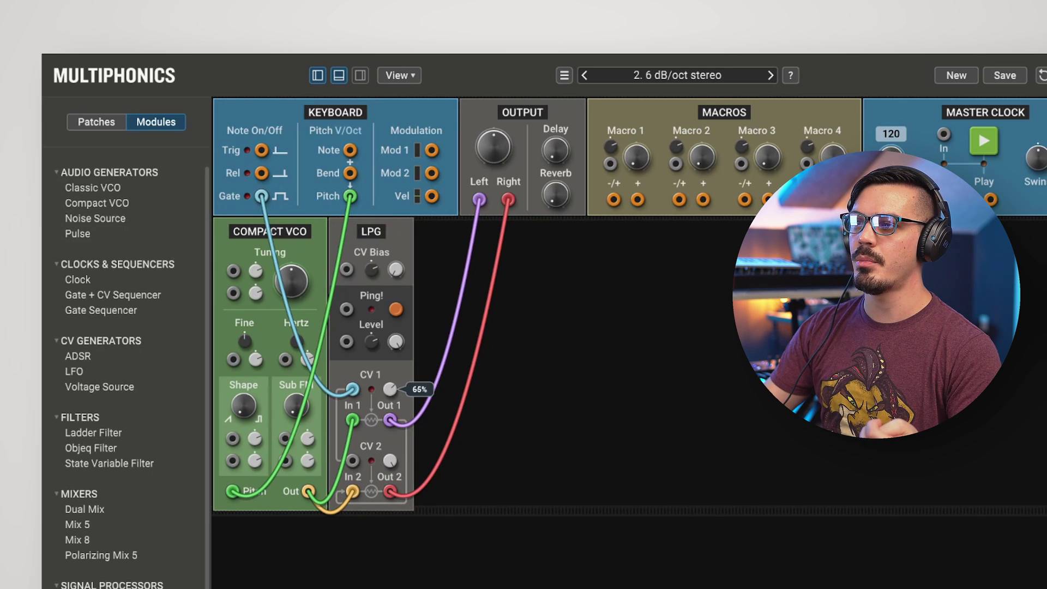
pyautogui.click(390, 461)
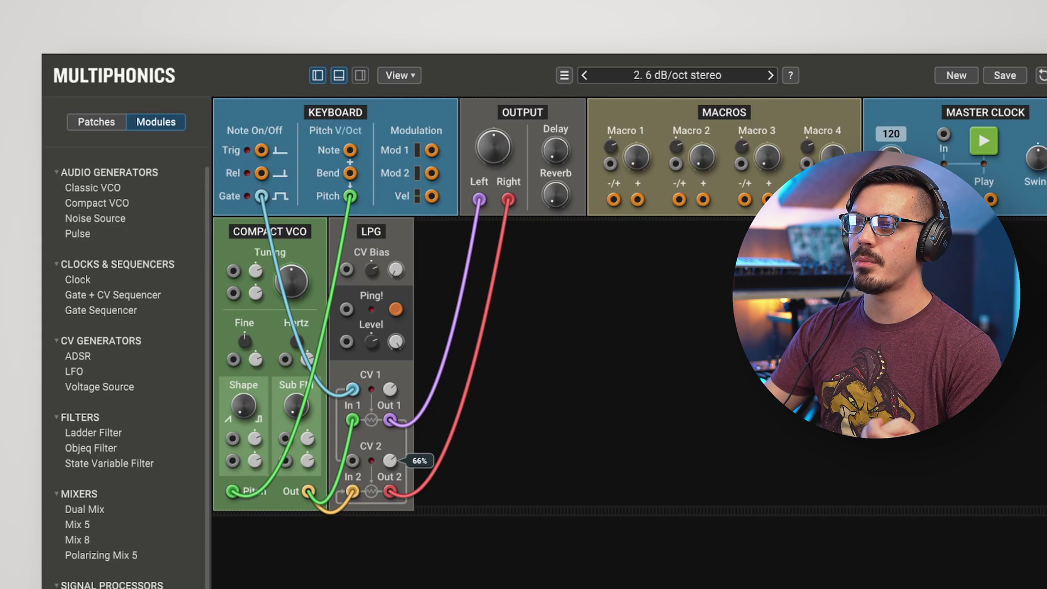
pyautogui.moveTo(390, 461); pyautogui.dragTo(390, 463)
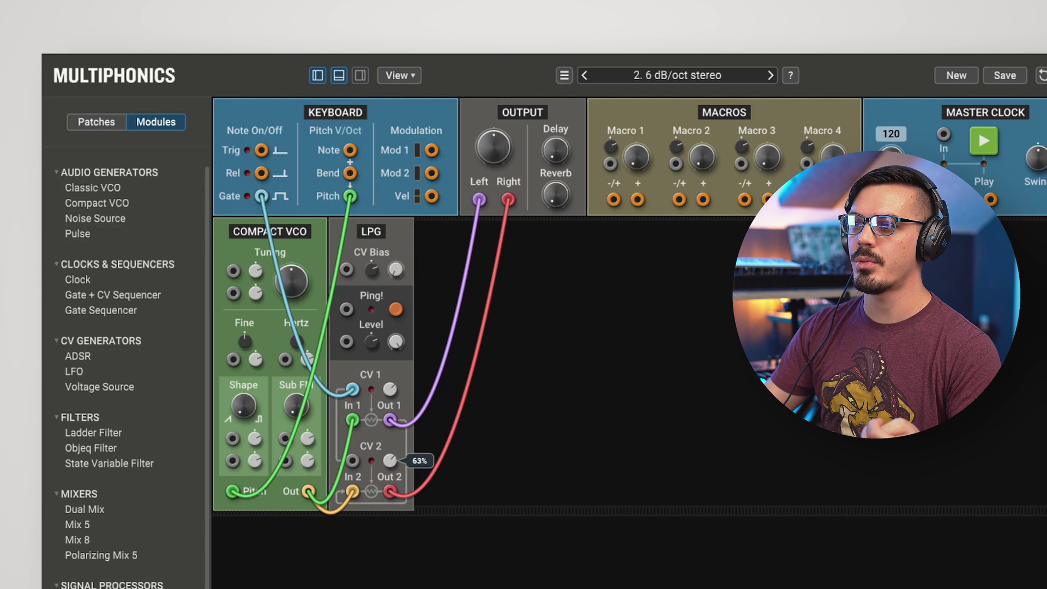
pyautogui.moveTo(390, 461); pyautogui.dragTo(390, 461)
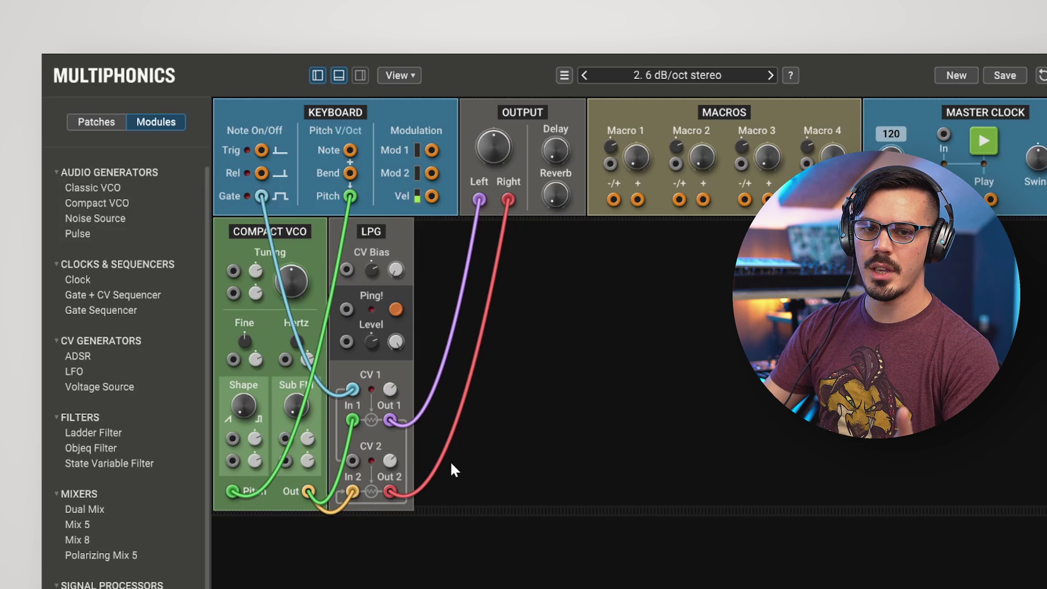
# Step: Disconnect LPG Out 2 from the Right output and patch it into Left, and adjust the ADSR's Attack in the ADSR LPG patch
pyautogui.moveTo(459, 494); pyautogui.dragTo(509, 200)
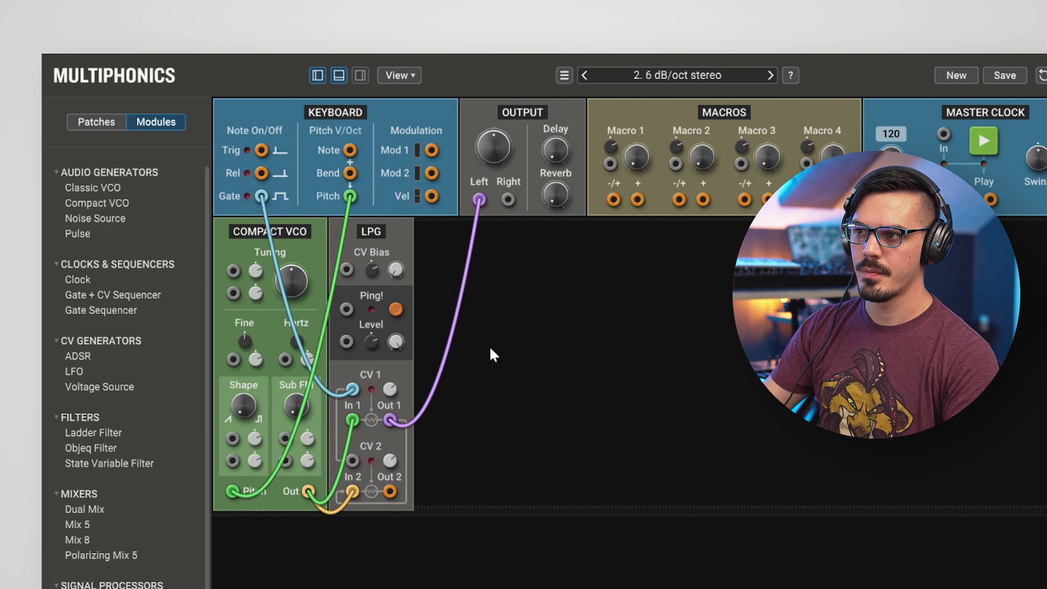
pyautogui.moveTo(395, 483); pyautogui.dragTo(480, 200)
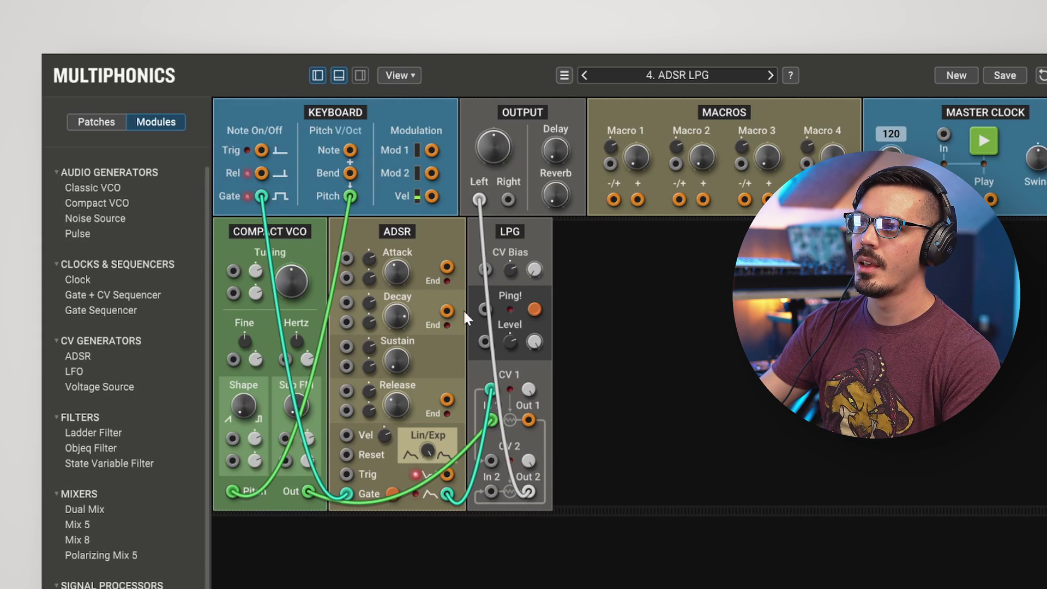
pyautogui.moveTo(401, 276); pyautogui.dragTo(384, 260)
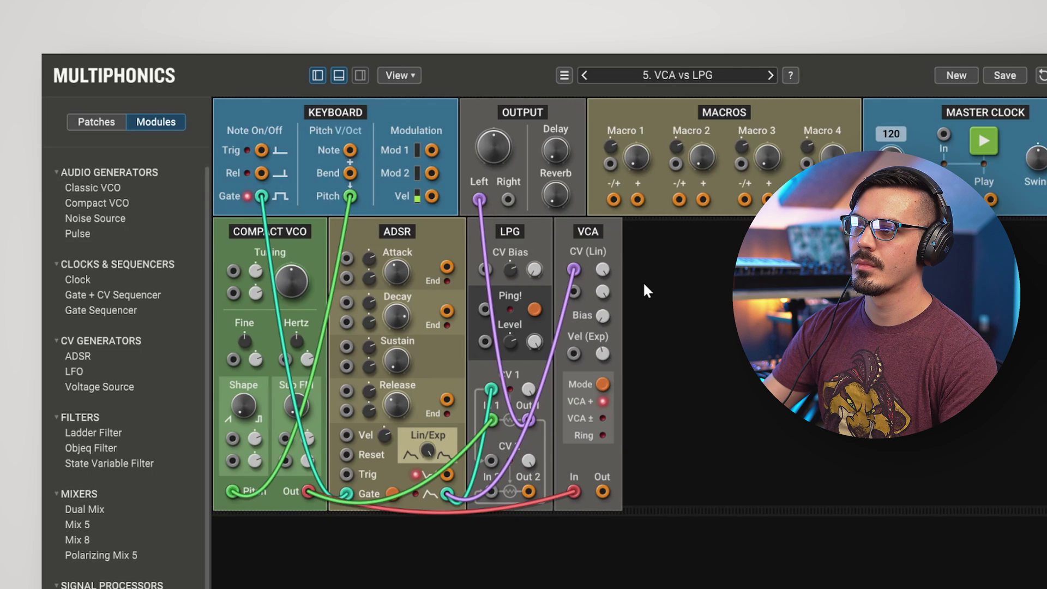
# Step: Compare the VCA with the LPG by feeding the Left output from the VCA Out and returning it to LPG Out 1
pyautogui.moveTo(602, 491); pyautogui.dragTo(479, 199)
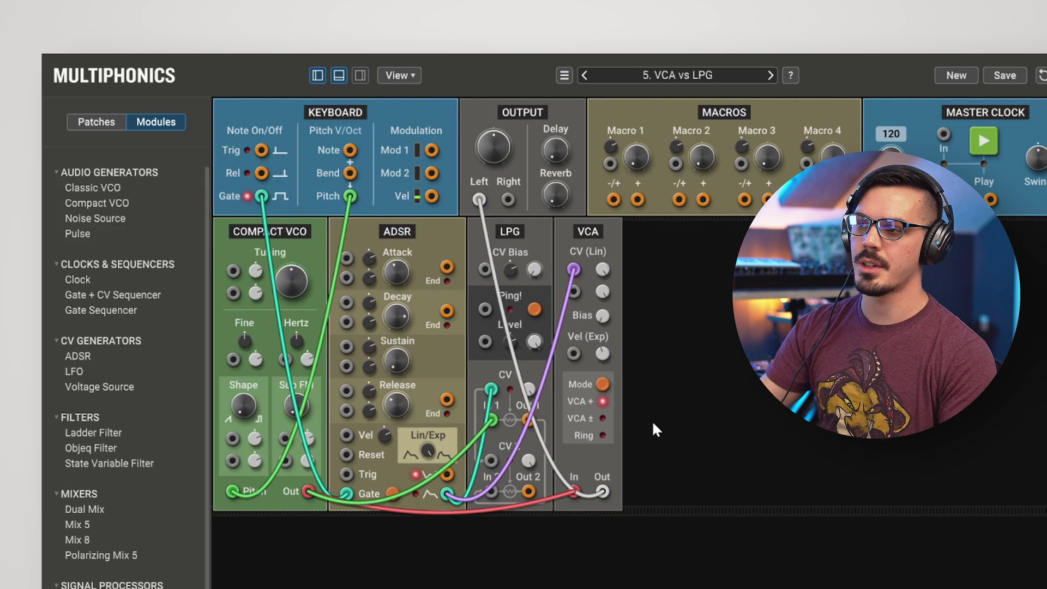
pyautogui.moveTo(527, 420); pyautogui.dragTo(479, 200)
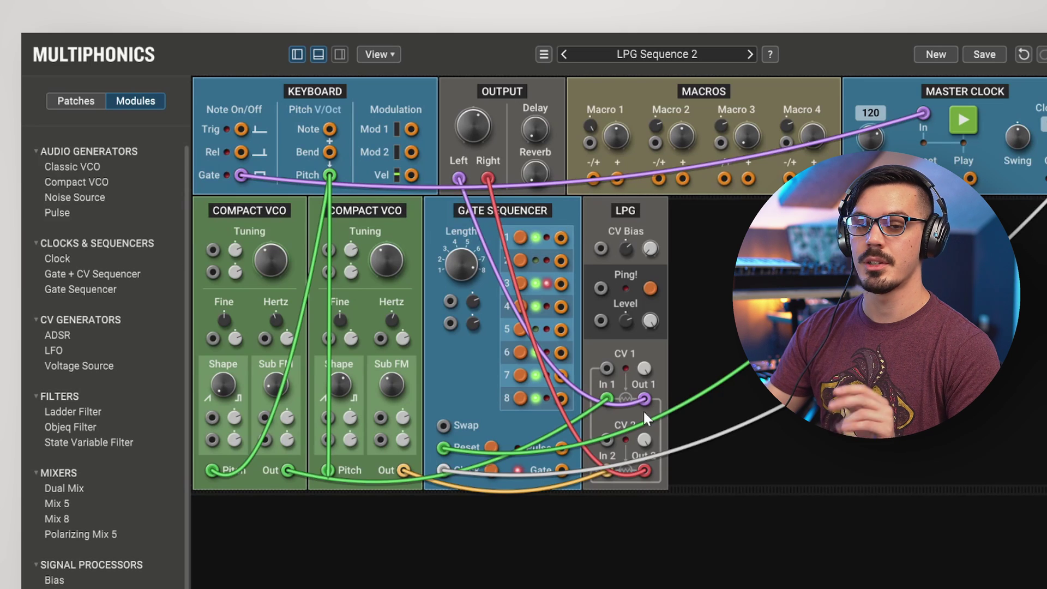
# Step: Patch the Gate Sequencer's Pulse output into LPG CV 1 and move that cable to the Ping! input
pyautogui.moveTo(562, 447); pyautogui.dragTo(607, 369)
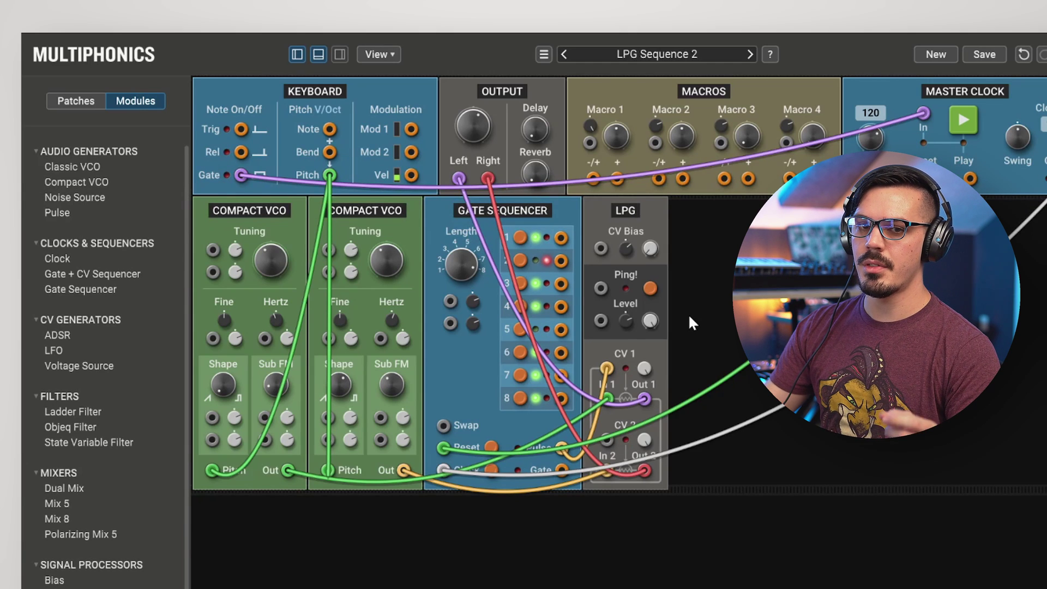
pyautogui.click(651, 288)
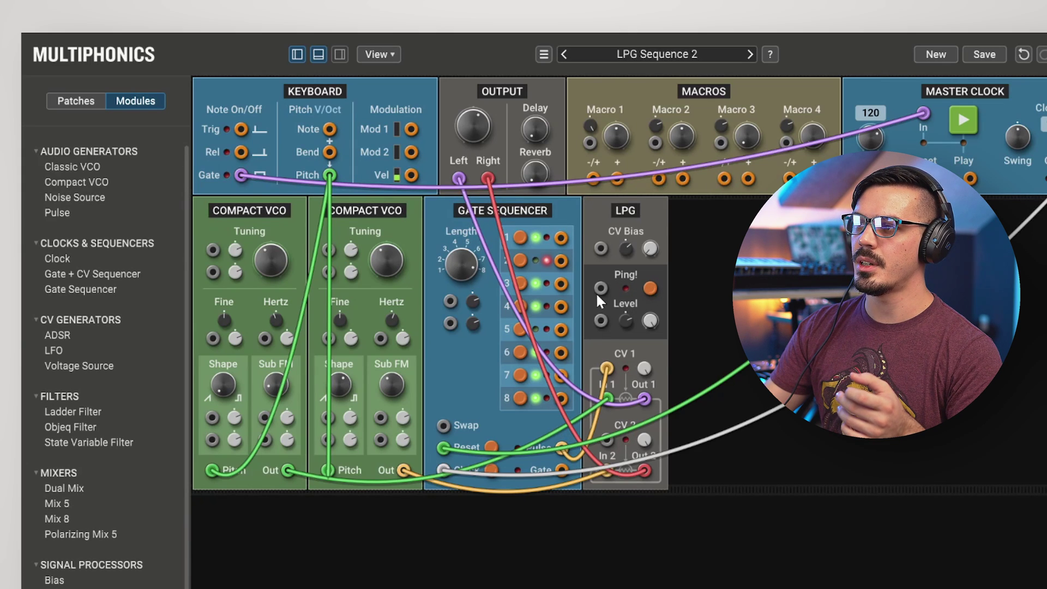
pyautogui.moveTo(606, 369); pyautogui.dragTo(600, 288)
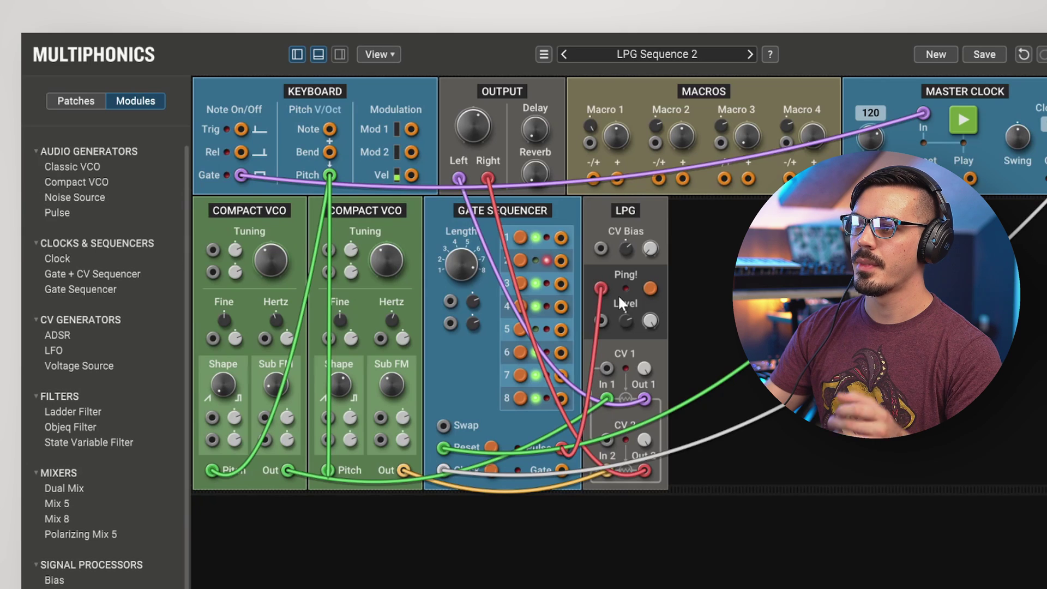
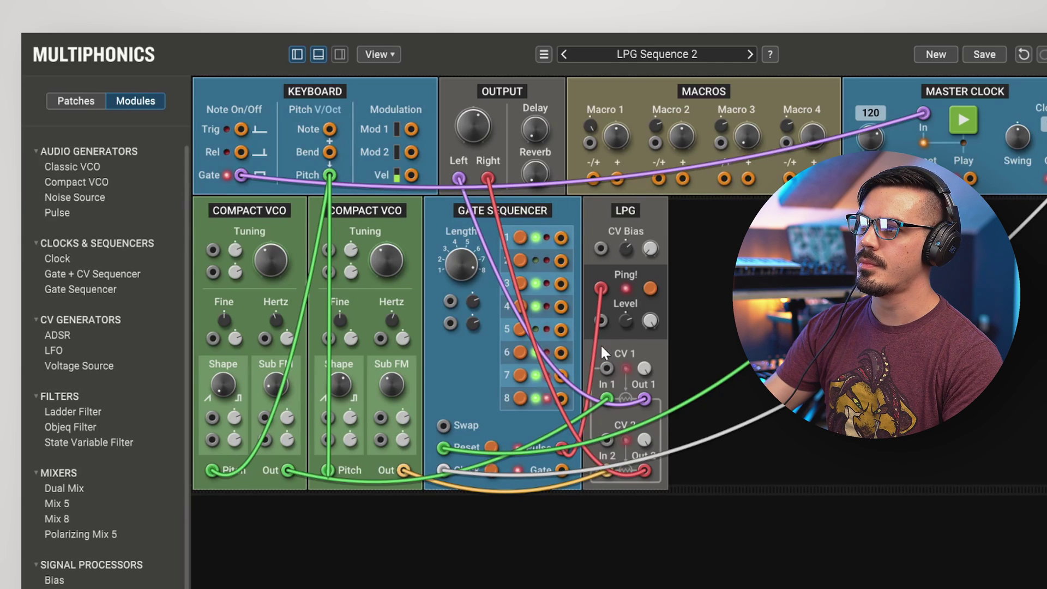
# Step: Patch the Gate Sequencer's step 3, 6 and 1 outputs into the LPG's CV 1, CV 2 and CV Bias inputs respectively
pyautogui.moveTo(562, 285); pyautogui.dragTo(605, 439)
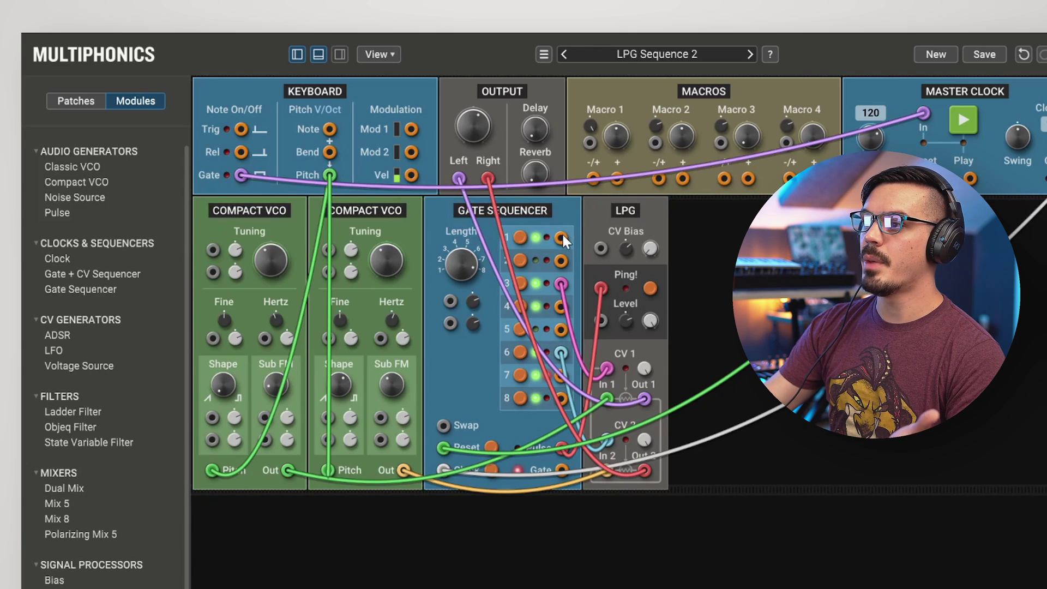
pyautogui.moveTo(604, 252); pyautogui.dragTo(601, 247)
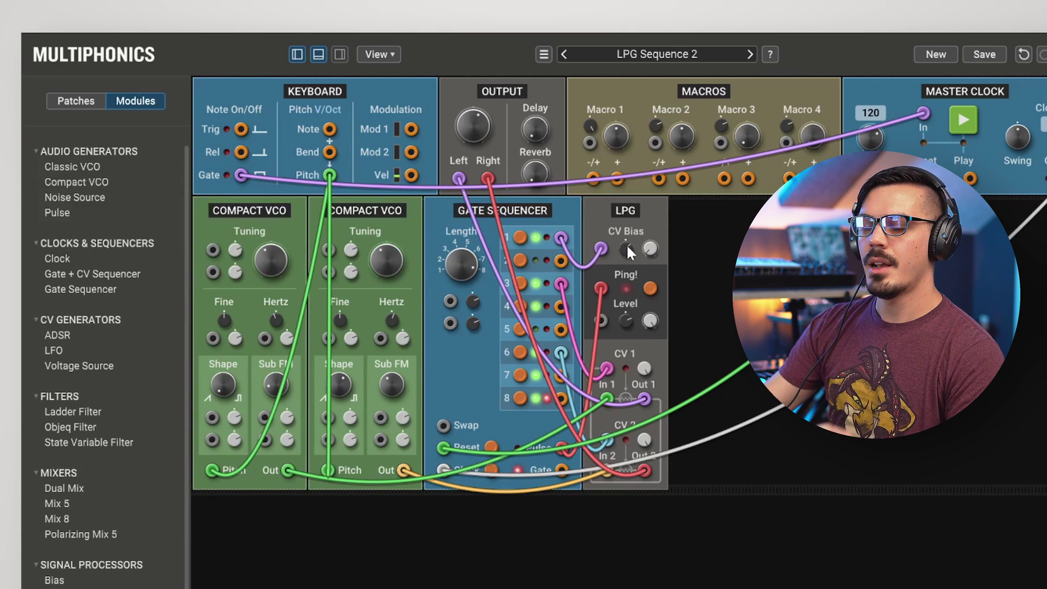
# Step: Raise the LPG's CV Bias to about 11%, lower the Ping Level attenuator, and fine-tune the CV 2 attenuator
pyautogui.moveTo(626, 249); pyautogui.dragTo(626, 250)
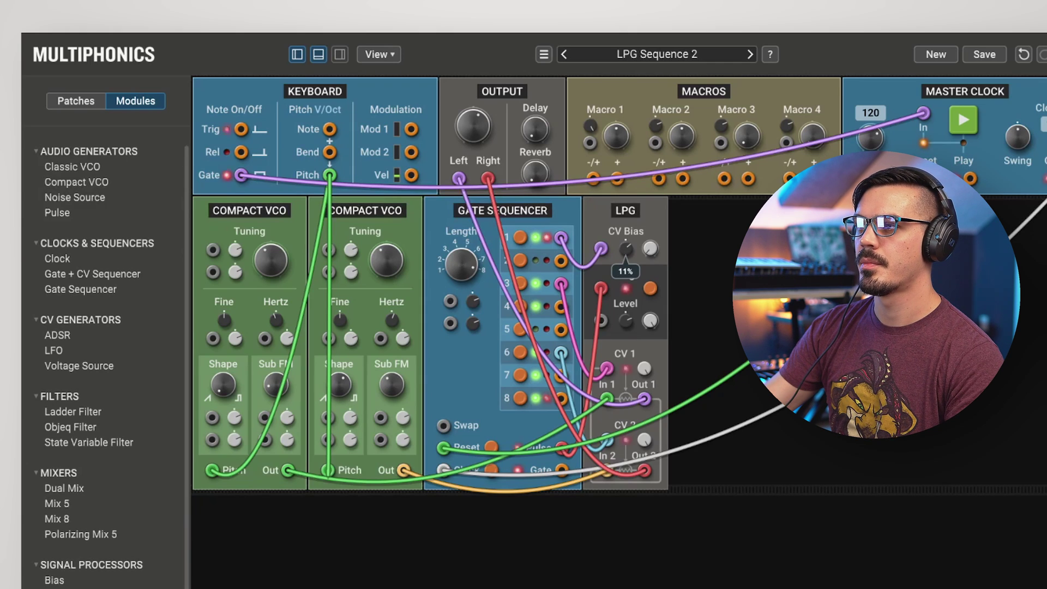
pyautogui.moveTo(626, 250)
pyautogui.mouseDown()
pyautogui.moveTo(626, 232)
pyautogui.moveTo(625, 262)
pyautogui.mouseUp()
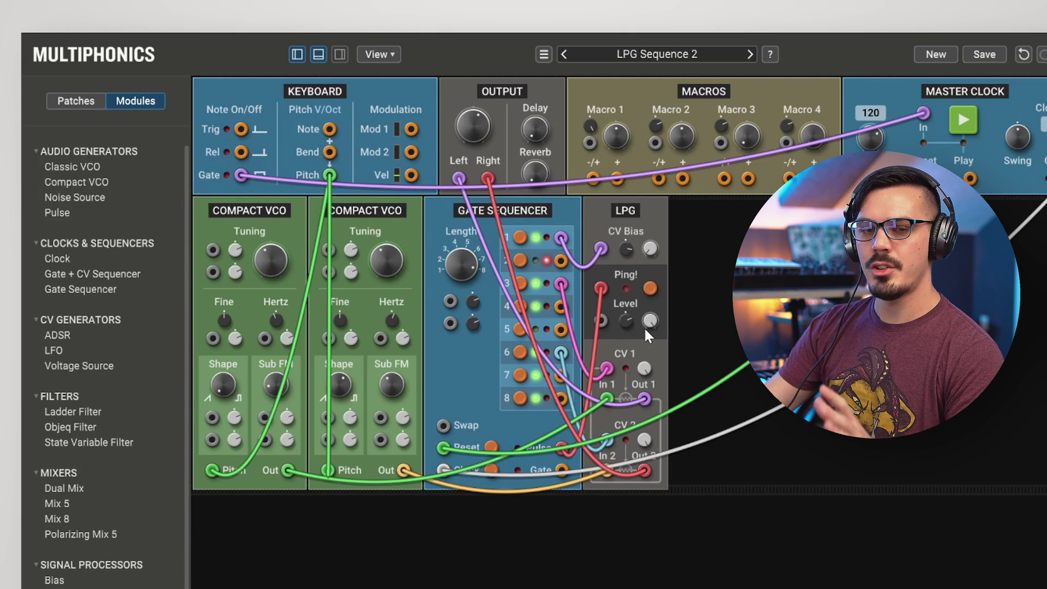
pyautogui.moveTo(650, 320); pyautogui.dragTo(650, 329)
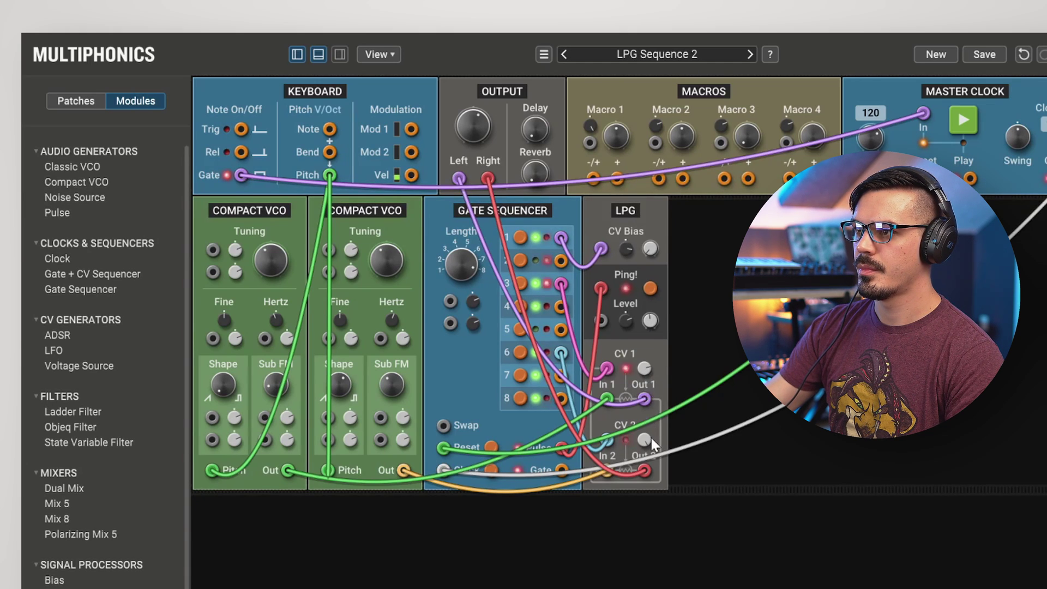
pyautogui.moveTo(646, 440); pyautogui.dragTo(646, 439)
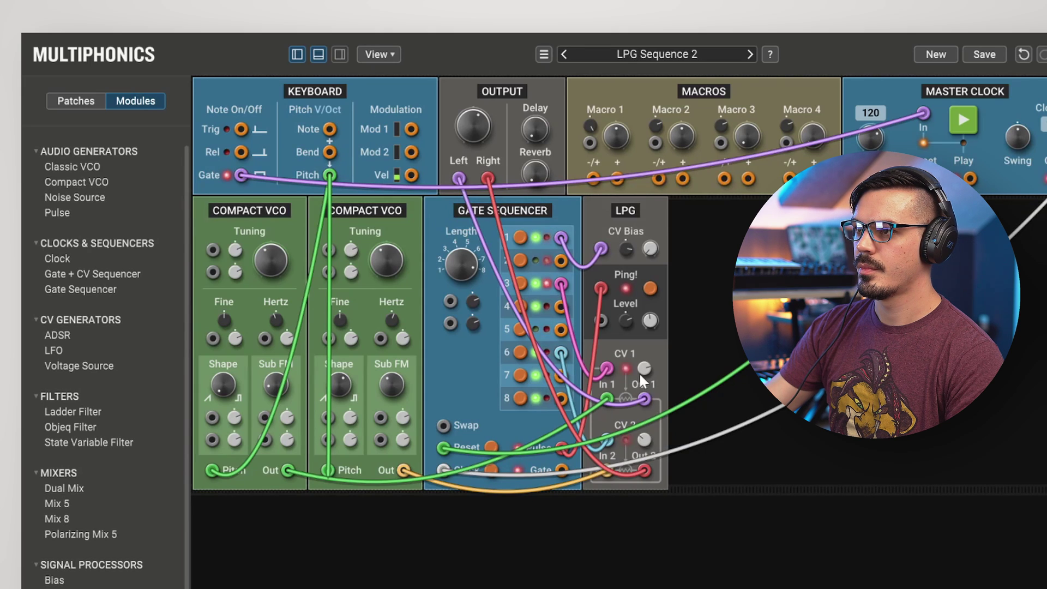
pyautogui.moveTo(649, 321); pyautogui.dragTo(650, 320)
pyautogui.moveTo(626, 250); pyautogui.dragTo(626, 250)
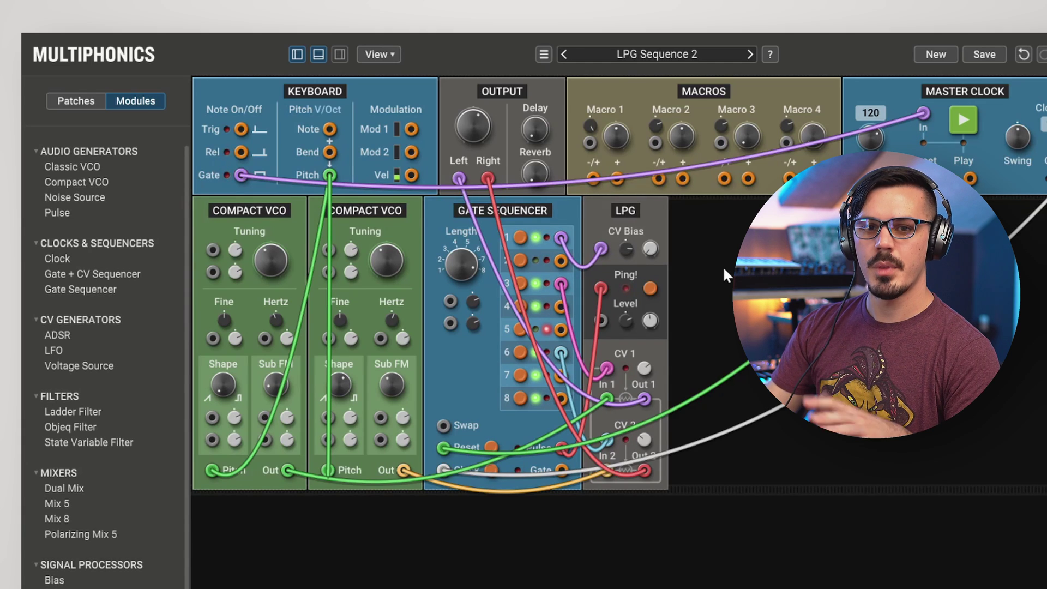